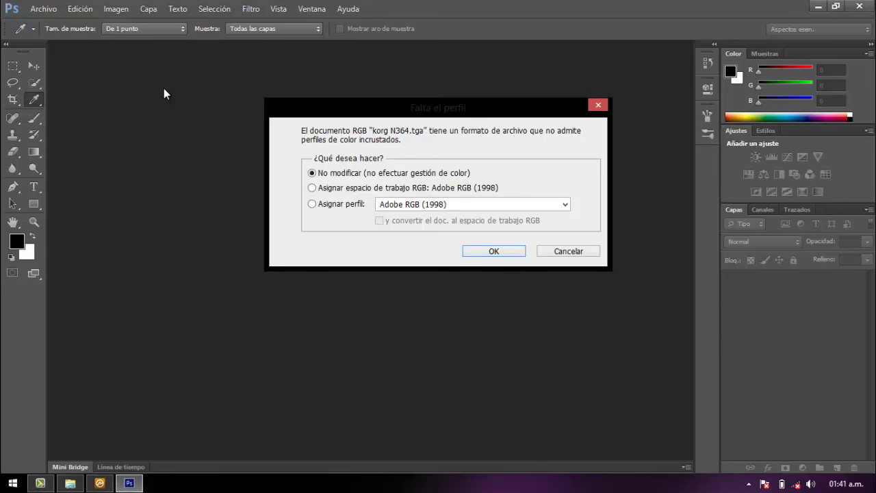
# Open korg N364.tga without colour management and show the Wall folder of Imágenes beside the document
pyautogui.click(502, 252)
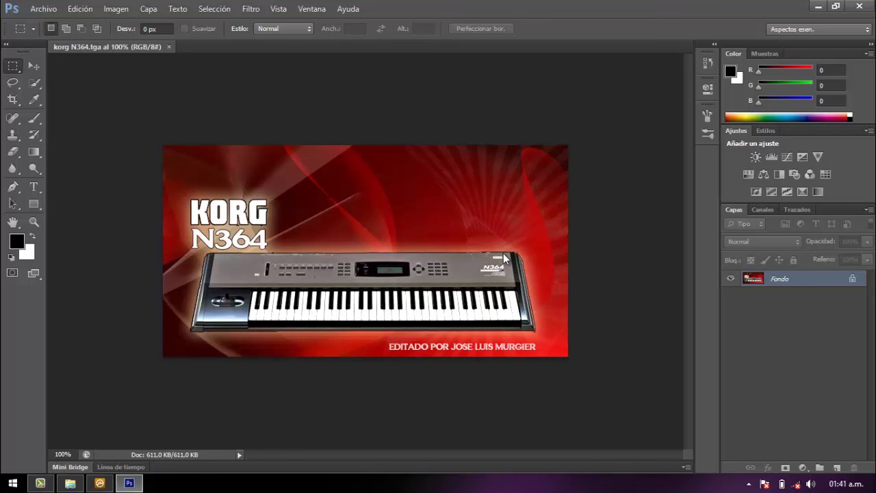
pyautogui.click(73, 484)
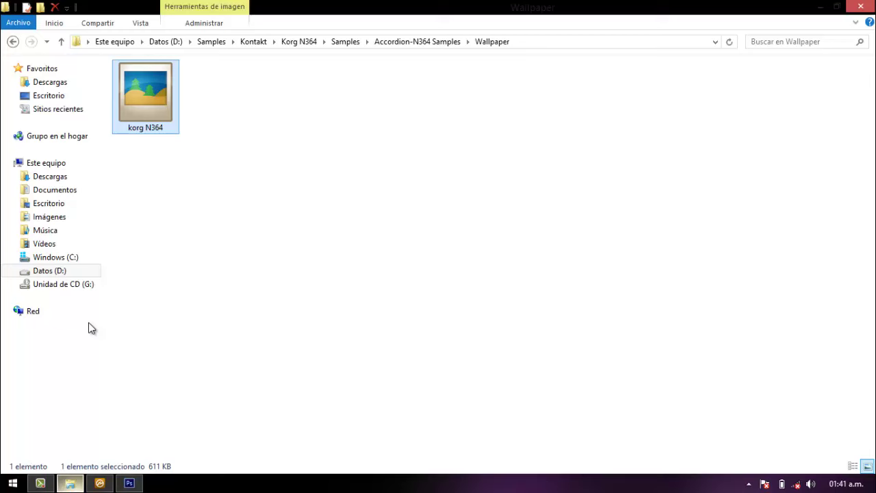
pyautogui.click(65, 220)
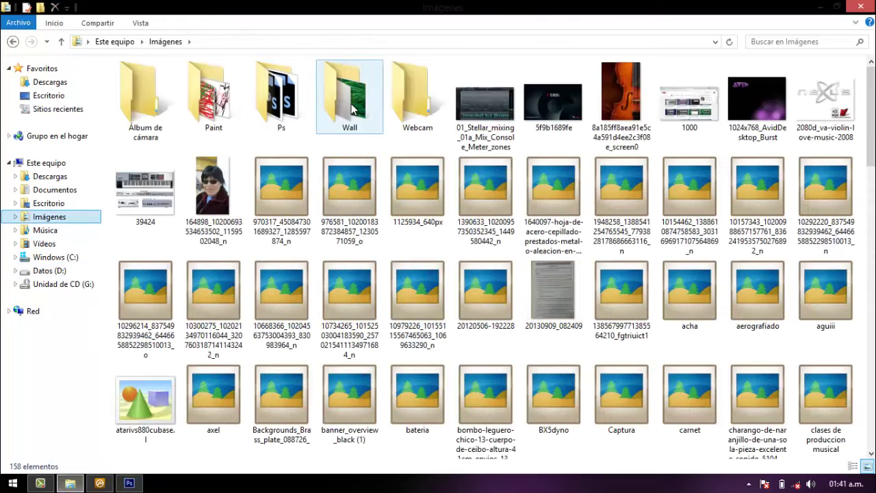
pyautogui.doubleClick(354, 107)
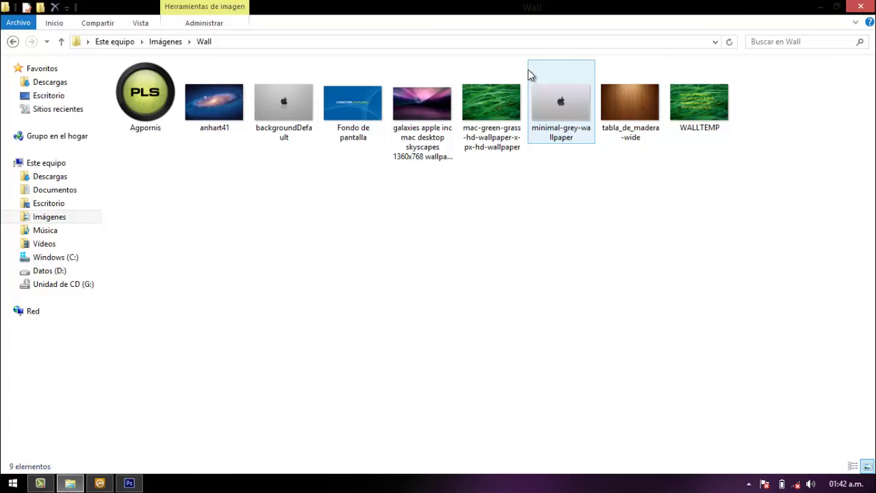
pyautogui.press('super+Right')
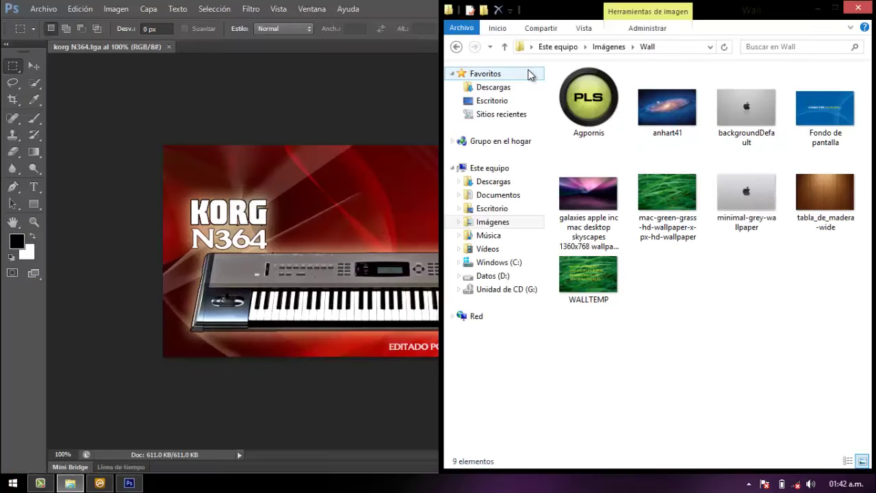
# Place the tabla_de_madera-wide image over the keyboard picture and stretch it horizontally to cover the full canvas width
pyautogui.click(811, 192)
pyautogui.moveTo(812, 193); pyautogui.dragTo(302, 217)
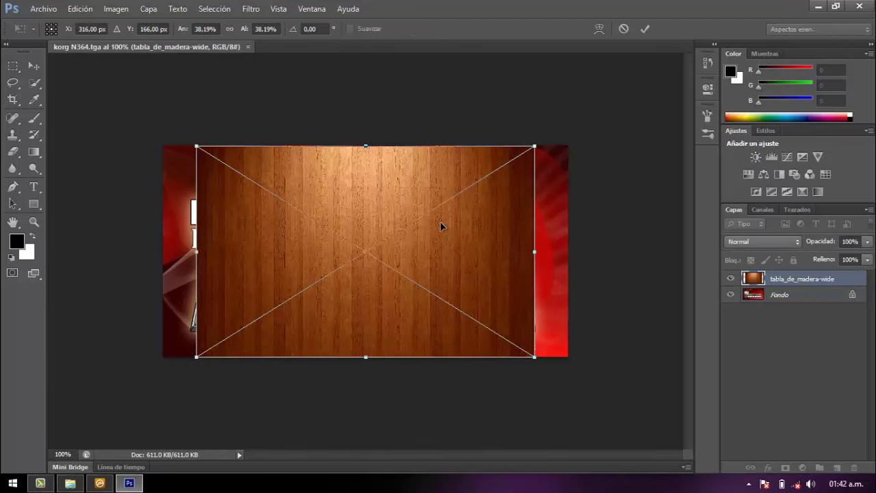
pyautogui.moveTo(539, 250); pyautogui.dragTo(569, 250)
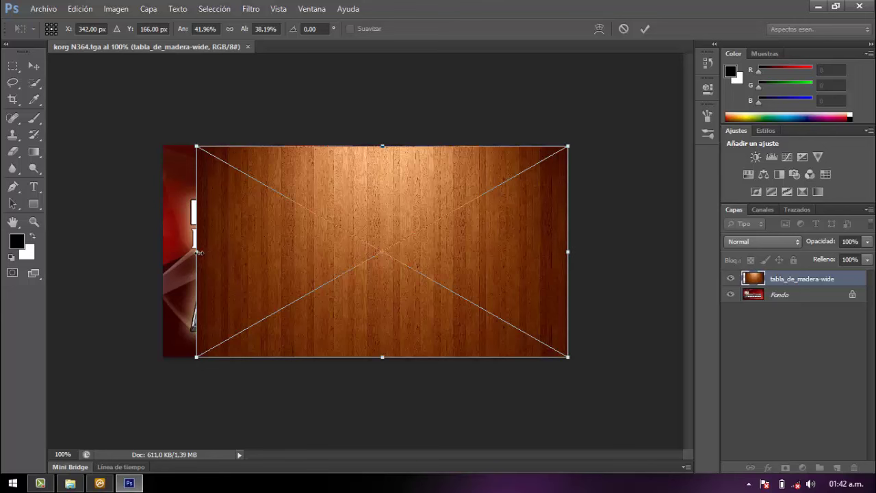
pyautogui.moveTo(197, 253); pyautogui.dragTo(158, 253)
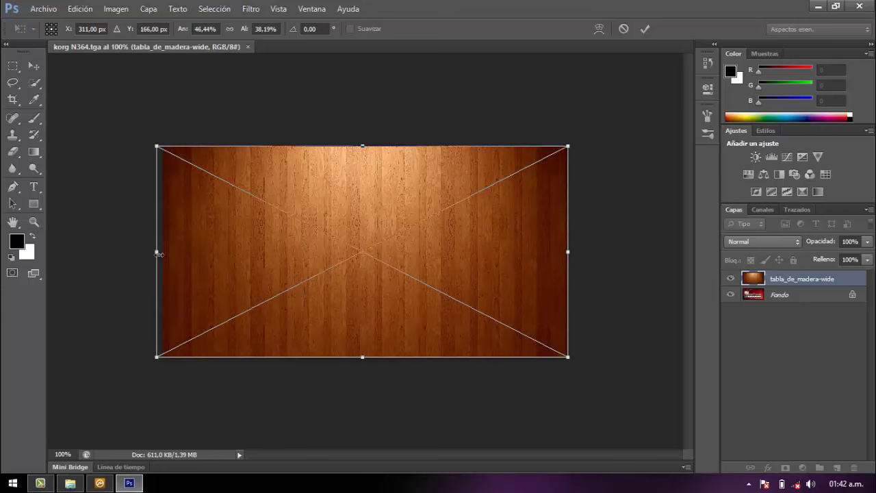
pyautogui.press('Return')
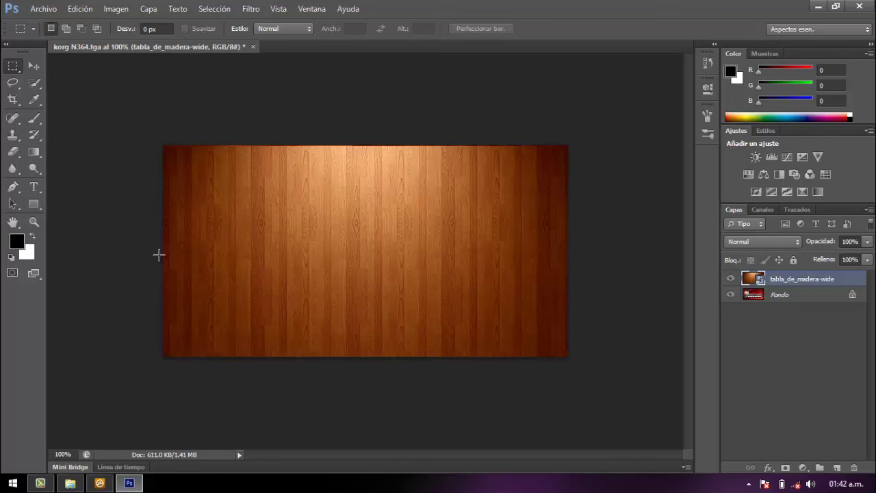
# Hide the Fondo layer and stretch the wood layer slightly past the canvas's top and right edges
pyautogui.click(730, 294)
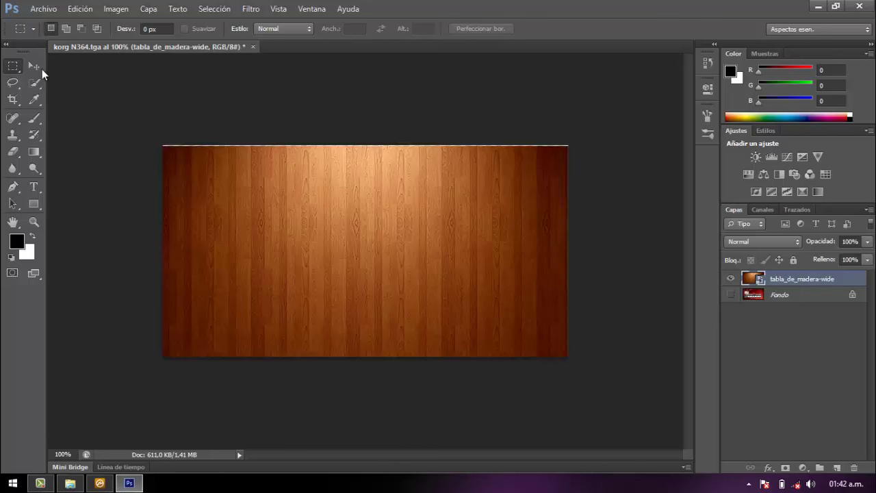
pyautogui.click(41, 69)
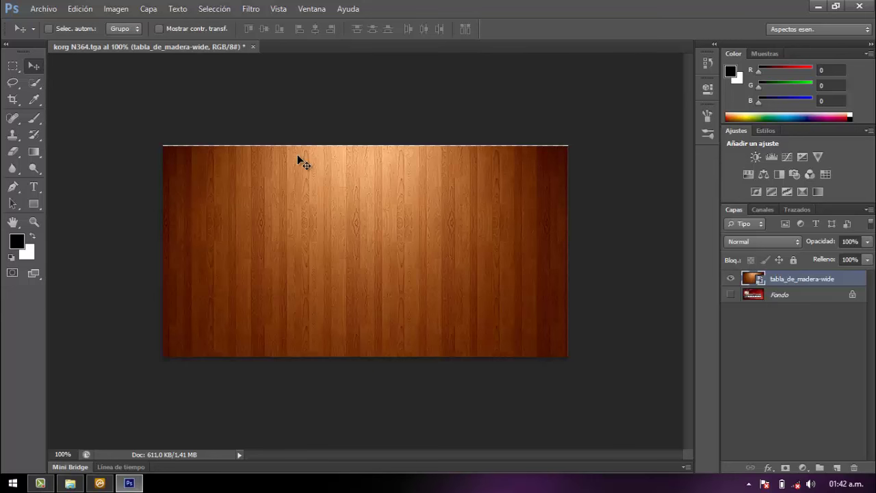
pyautogui.hotkey('ctrl', 't')
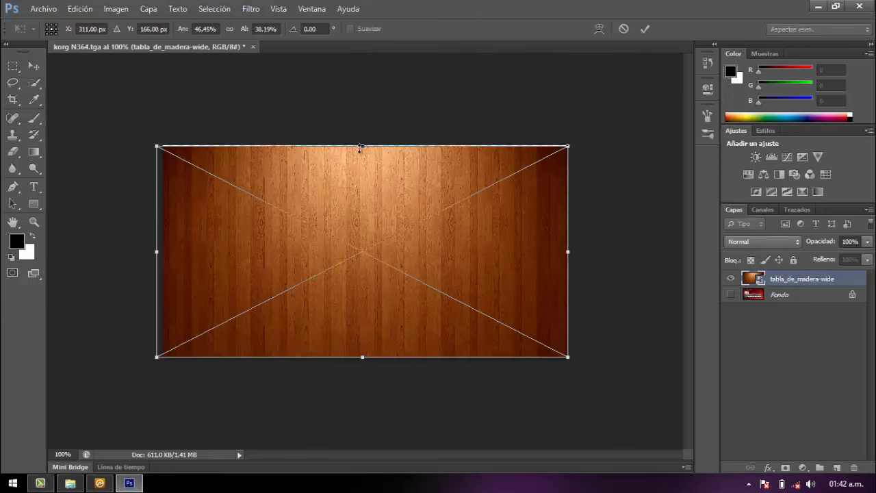
pyautogui.moveTo(363, 147); pyautogui.dragTo(364, 143)
pyautogui.press('Return')
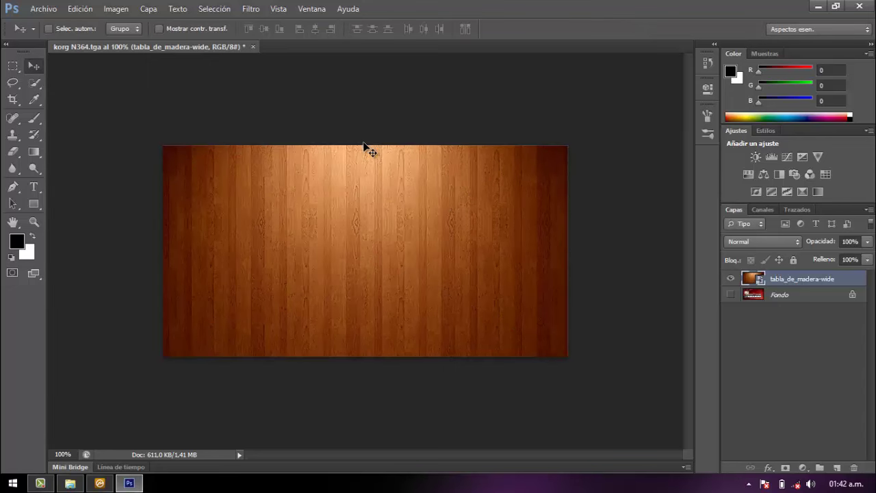
pyautogui.hotkey('ctrl', 't')
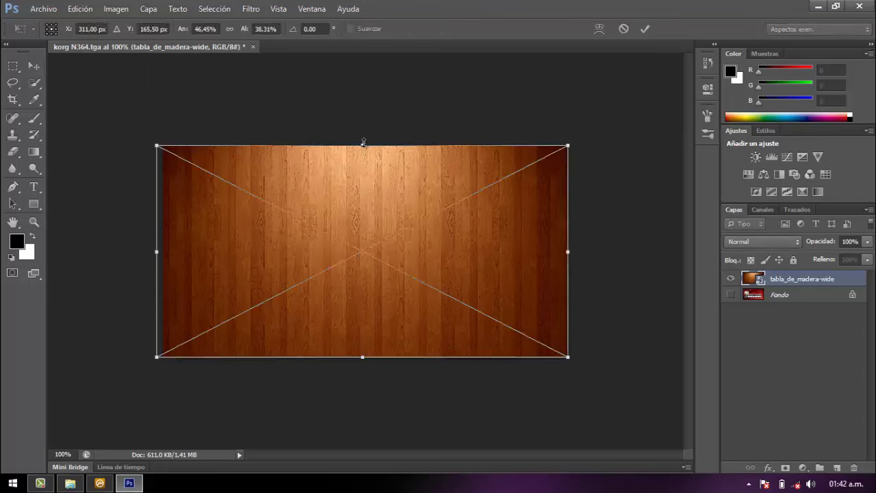
pyautogui.moveTo(568, 251); pyautogui.dragTo(574, 253)
pyautogui.press('Escape')
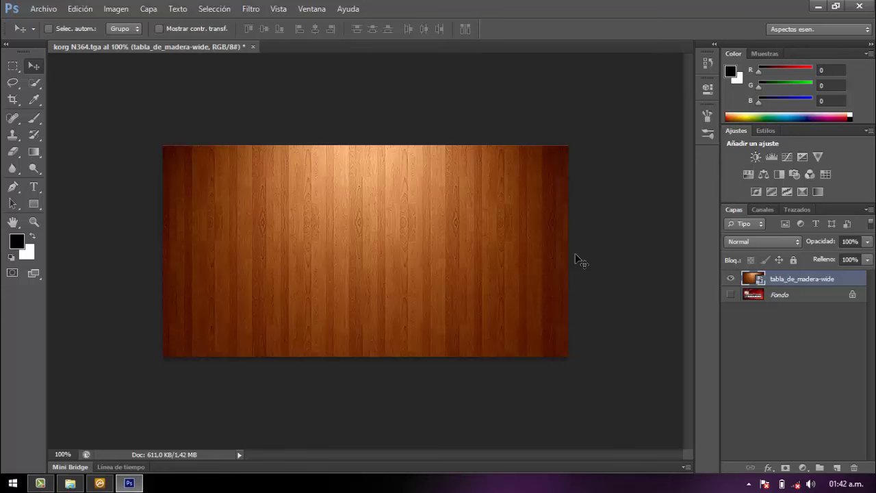
# Add a text line in the lower part of the image reading "By" followed by the author's full name
pyautogui.click(36, 187)
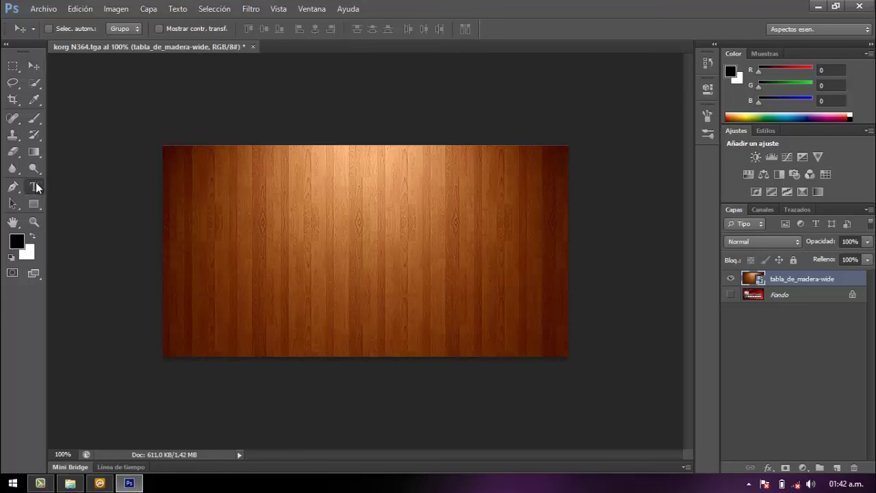
pyautogui.click(36, 187)
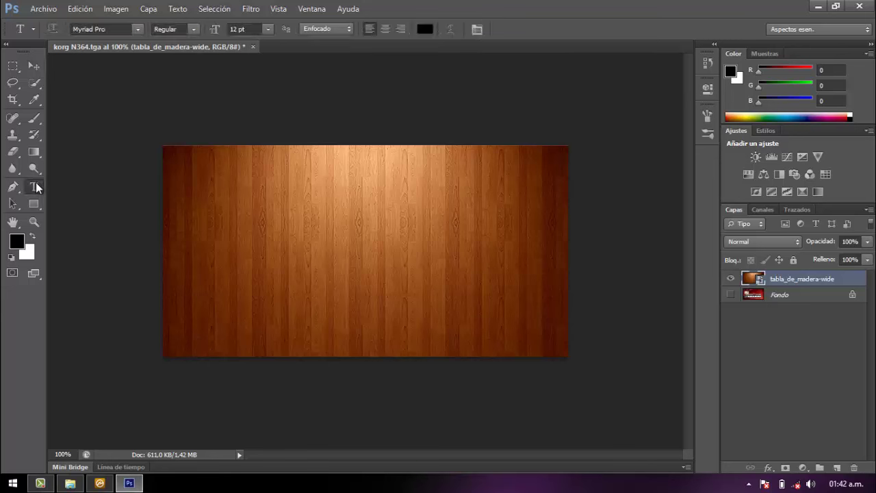
pyautogui.click(319, 309)
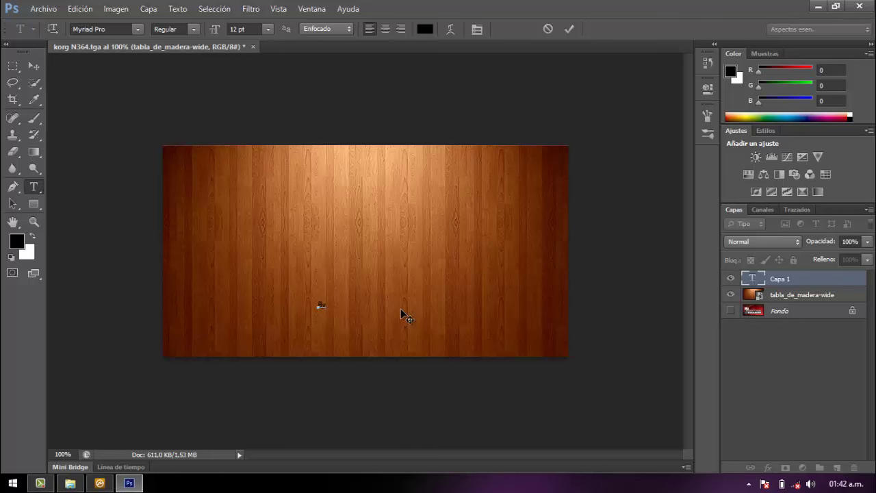
pyautogui.write('Bu')
pyautogui.write('en')
pyautogui.write('       E')
pyautogui.write('scudero')
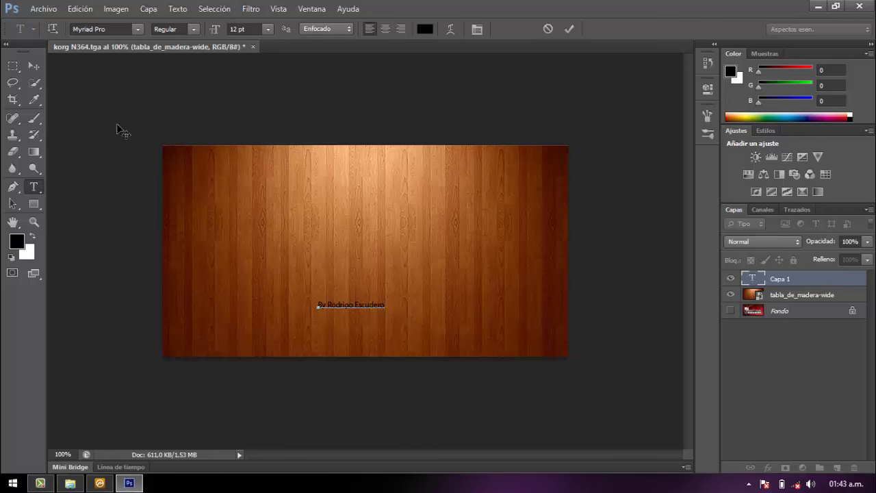
# Set the whole credit text to 30 pt and move it slightly down to the canvas's lower centre
pyautogui.hotkey('shift', 'Left')
pyautogui.hotkey('shift', 'Left')
pyautogui.hotkey('shift', 'Left')
pyautogui.hotkey('shift', 'Left')
pyautogui.hotkey('shift', 'Left')
pyautogui.hotkey('shift', 'Left')
pyautogui.hotkey('shift', 'Left')
pyautogui.hotkey('shift', 'Left')
pyautogui.hotkey('shift', 'Left')
pyautogui.hotkey('shift', 'Left')
pyautogui.hotkey('shift', 'Left')
pyautogui.hotkey('shift', 'Left')
pyautogui.hotkey('shift', 'Left')
pyautogui.hotkey('shift', 'Left')
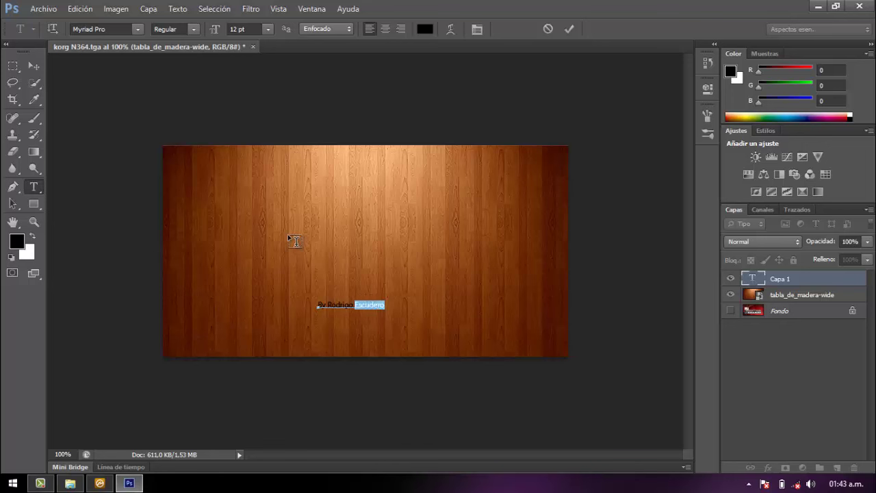
pyautogui.hotkey('shift', 'Left')
pyautogui.hotkey('shift', 'Left')
pyautogui.hotkey('shift', 'Left')
pyautogui.hotkey('shift', 'Left')
pyautogui.hotkey('shift', 'Left')
pyautogui.click(268, 28)
pyautogui.click(264, 160)
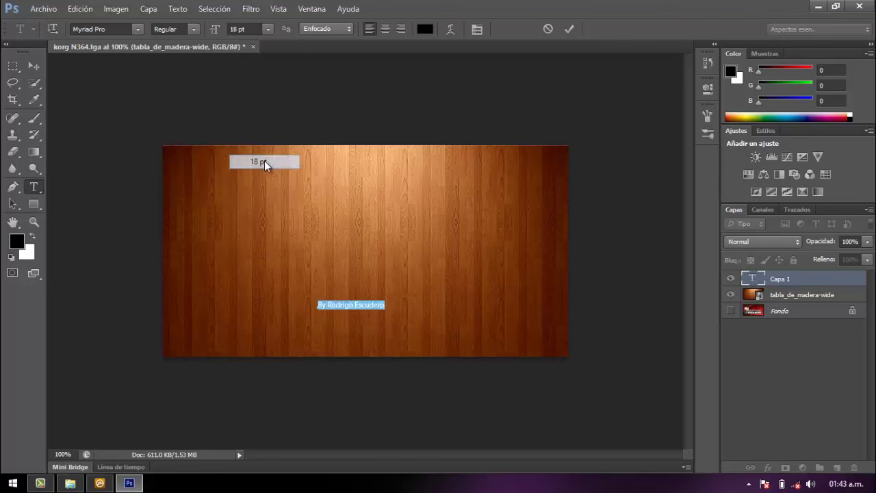
pyautogui.click(268, 30)
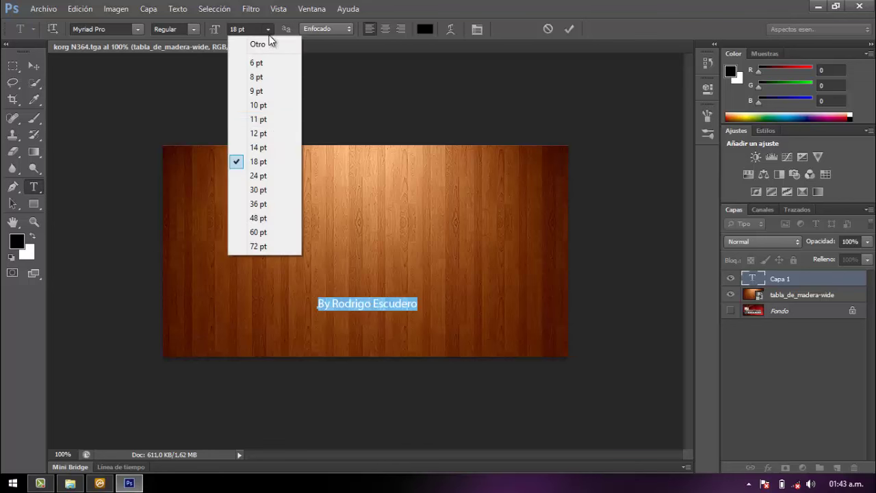
pyautogui.click(273, 189)
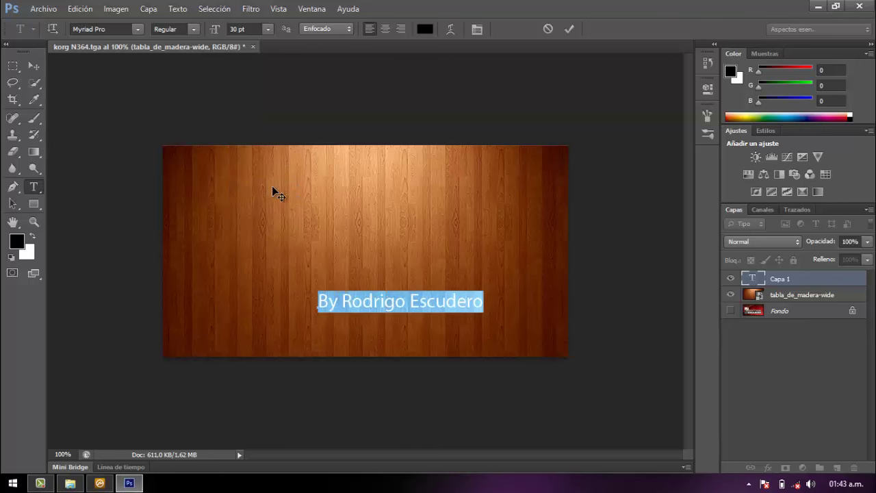
pyautogui.click(32, 69)
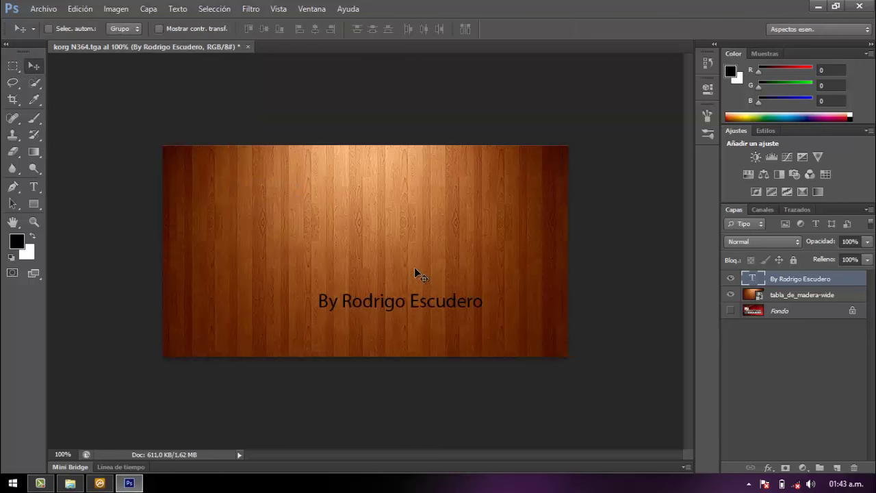
pyautogui.moveTo(398, 302); pyautogui.dragTo(380, 316)
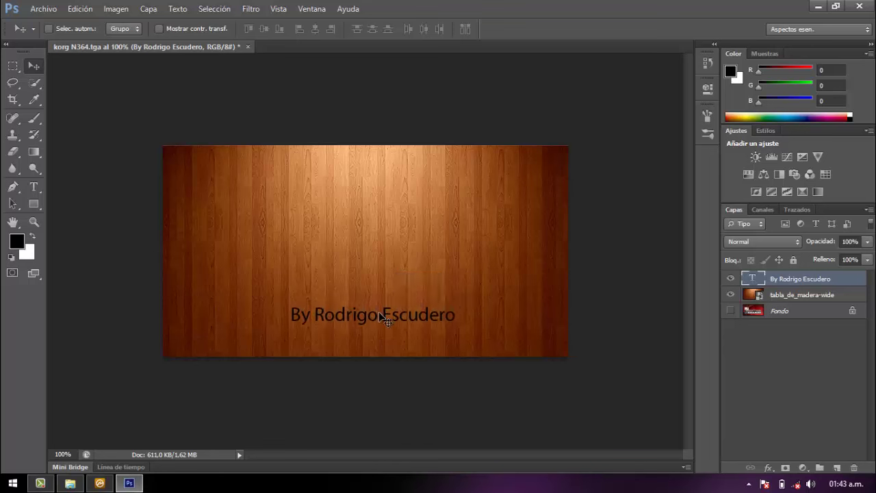
# Open the layer style settings of the credit text layer and enable Sombra paralela
pyautogui.doubleClick(820, 280)
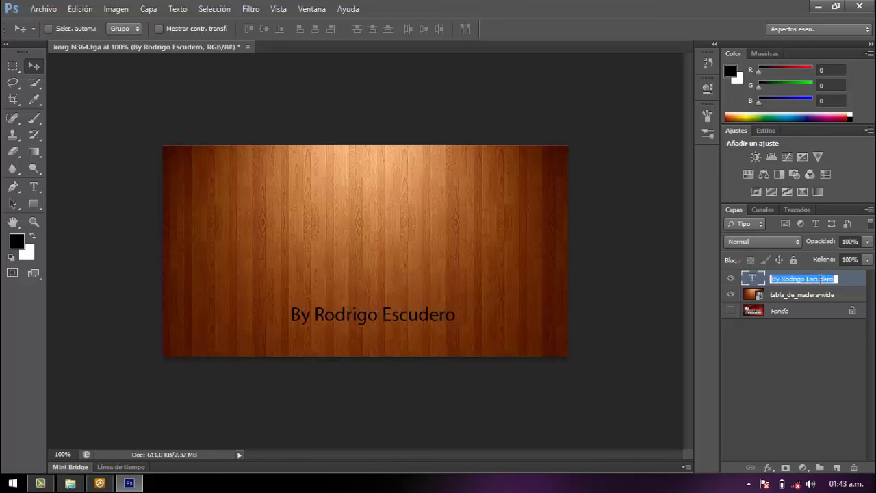
pyautogui.click(765, 283)
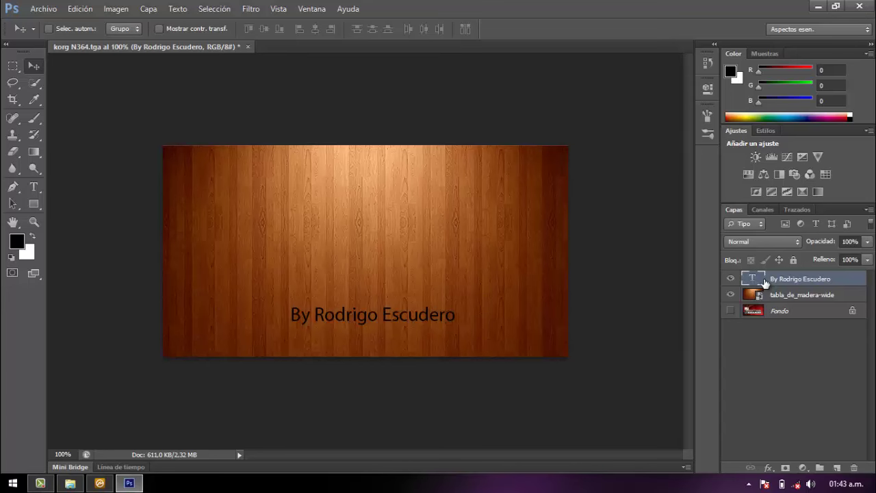
pyautogui.doubleClick(764, 280)
pyautogui.press('super+c')
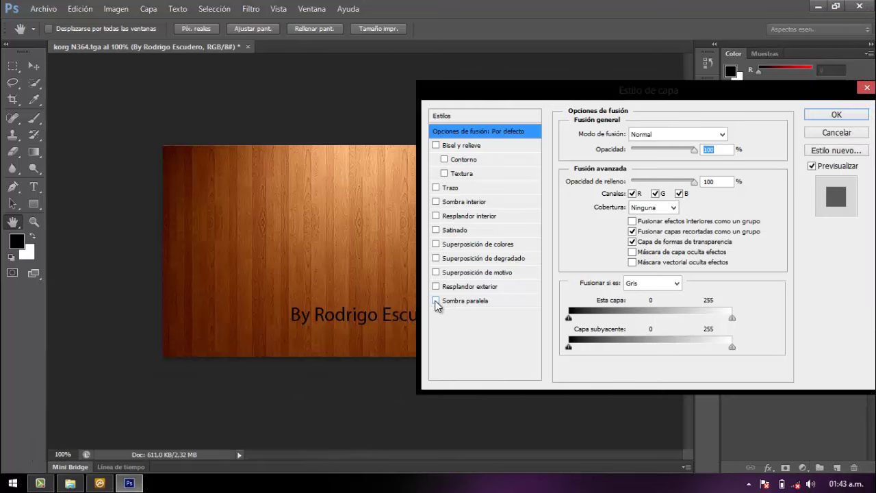
pyautogui.click(436, 300)
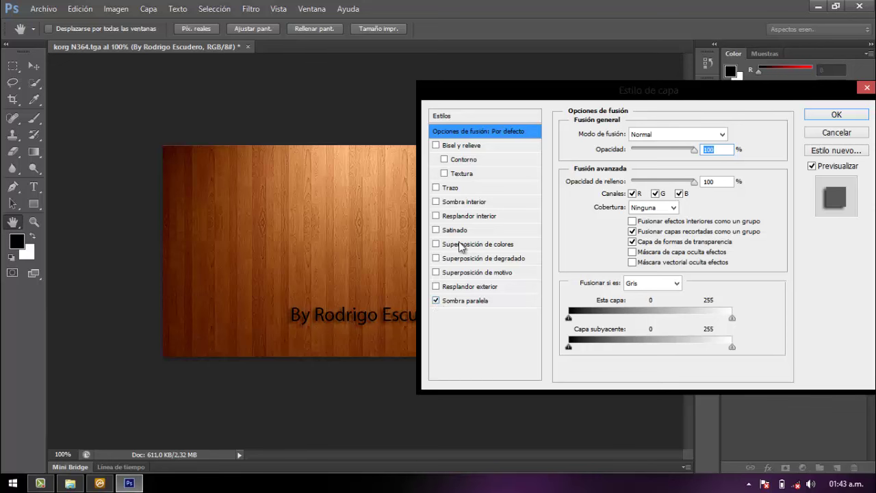
pyautogui.click(459, 216)
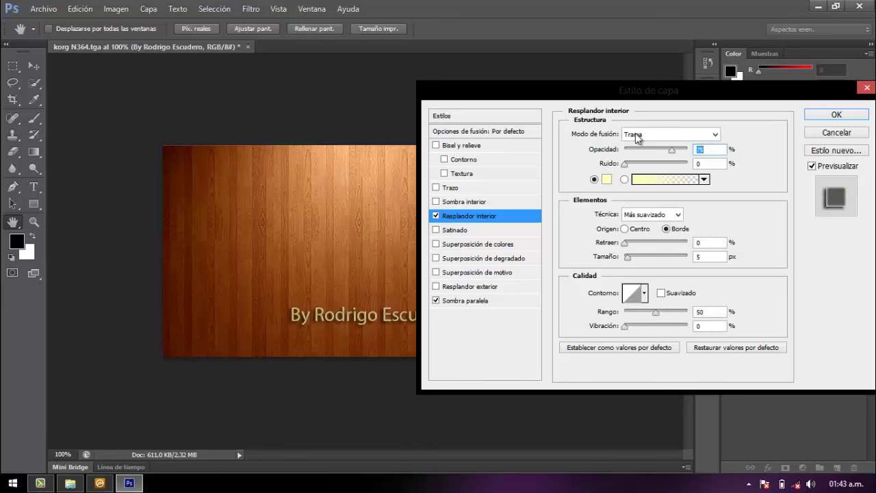
pyautogui.moveTo(671, 149); pyautogui.dragTo(628, 150)
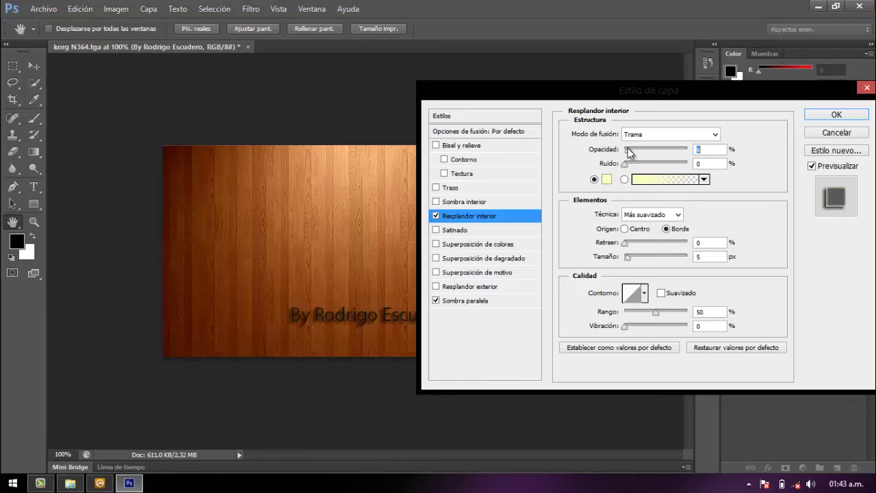
pyautogui.click(436, 216)
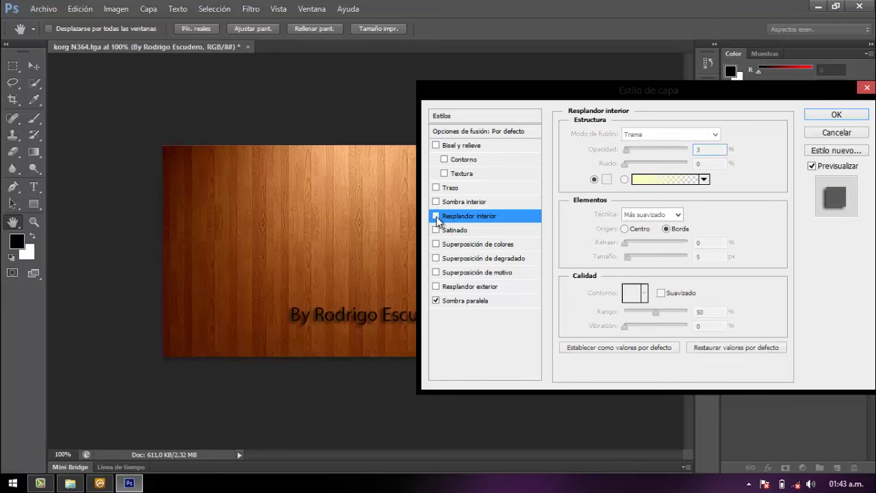
# Enable Resplandor exterior on the credit text and reduce the glow's opacity to about 29%
pyautogui.click(436, 286)
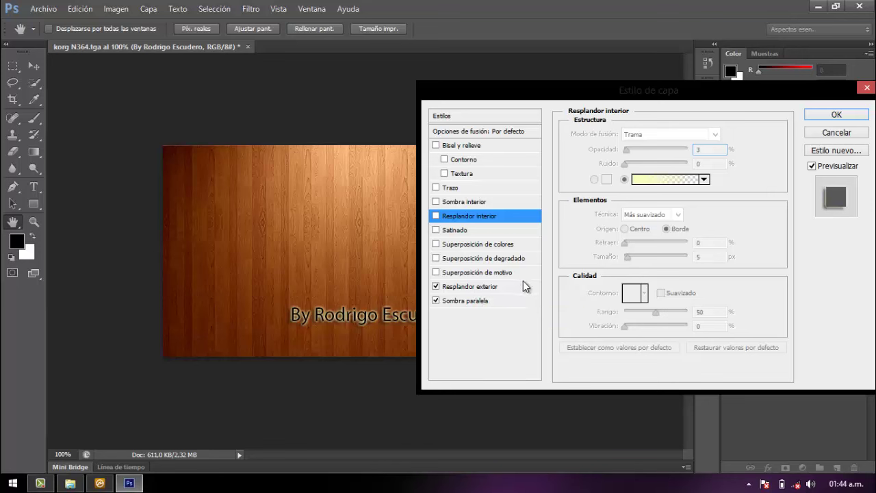
pyautogui.click(479, 288)
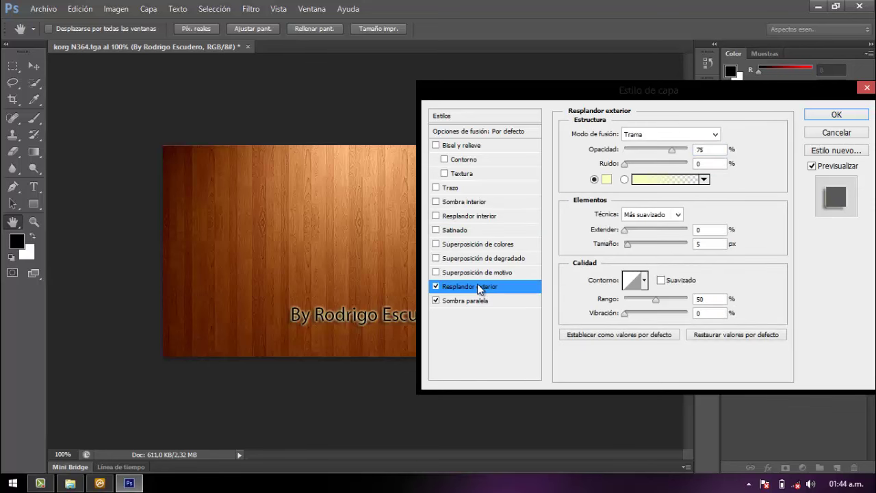
pyautogui.moveTo(672, 150); pyautogui.dragTo(643, 150)
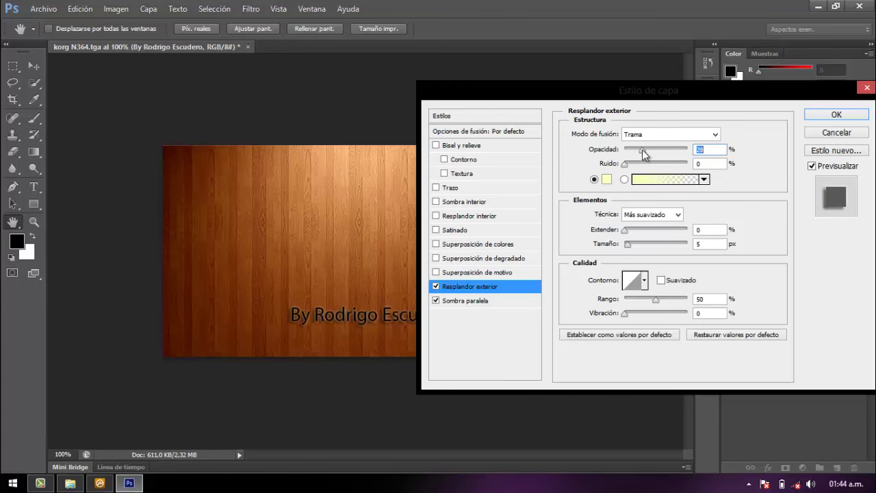
# Apply the credit text's layer style and save the image to the desktop as a PNG copy named wall
pyautogui.click(831, 117)
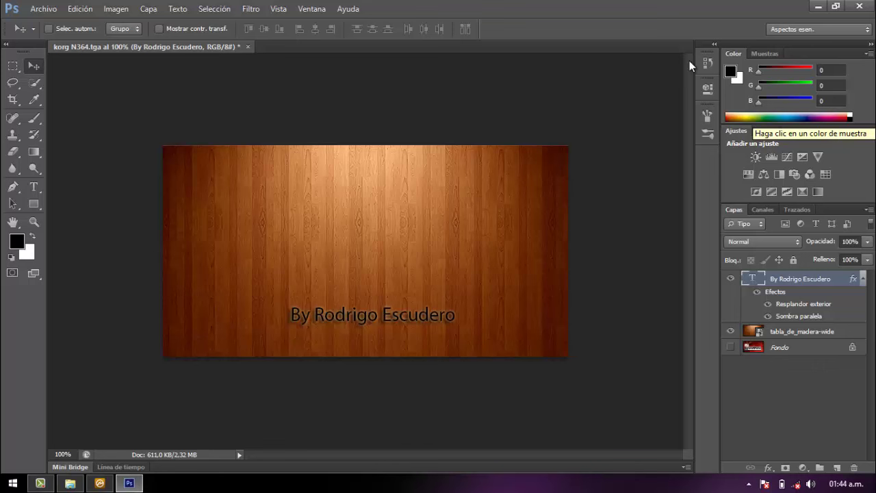
pyautogui.click(42, 9)
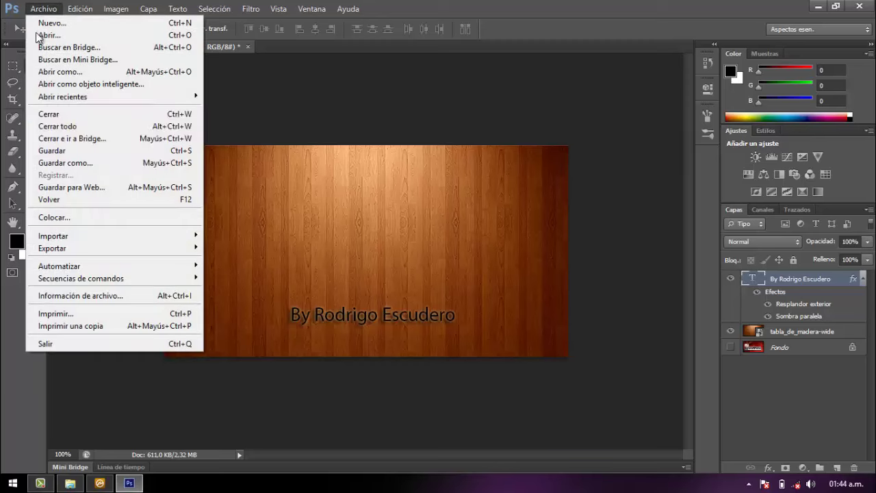
pyautogui.click(62, 162)
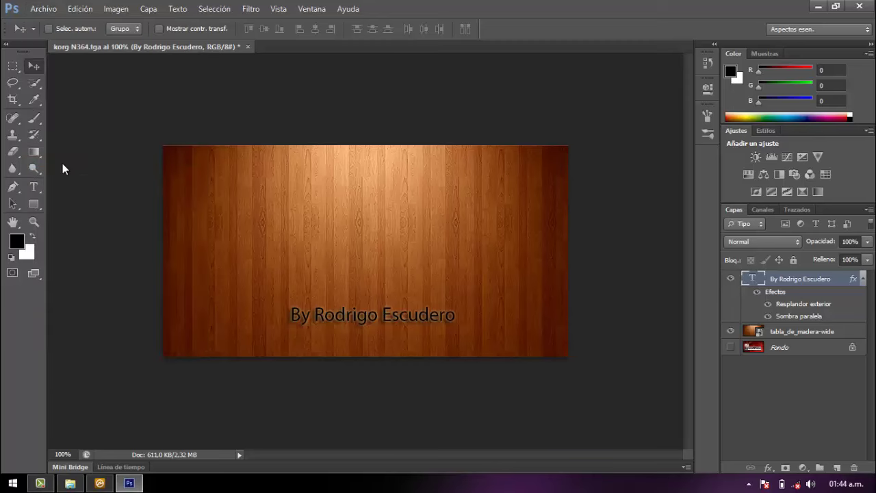
pyautogui.write('wa')
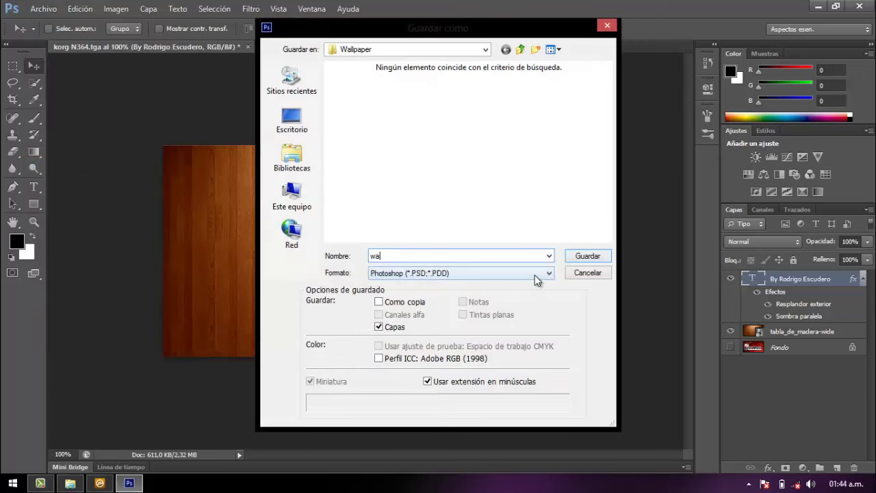
pyautogui.write('ll')
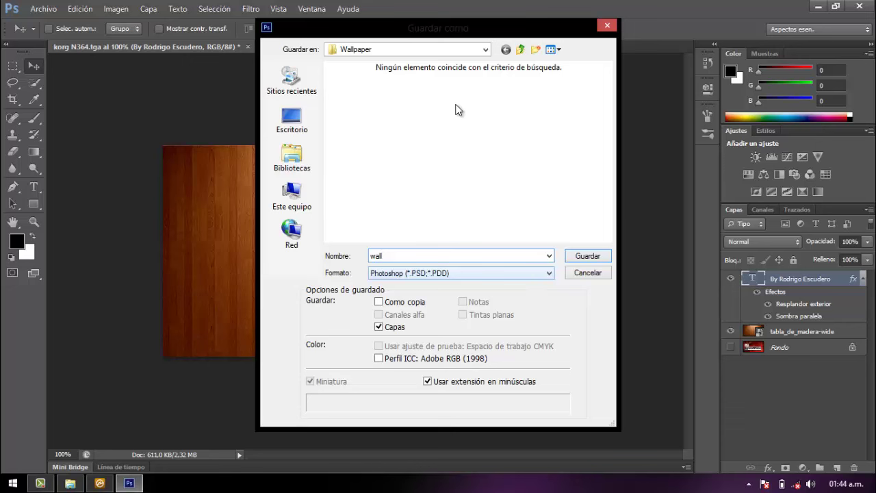
pyautogui.click(294, 117)
pyautogui.click(517, 273)
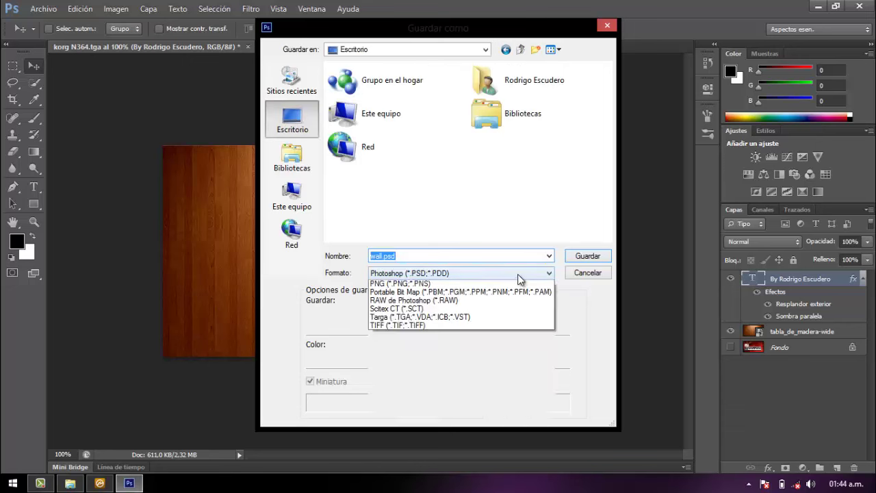
pyautogui.click(436, 410)
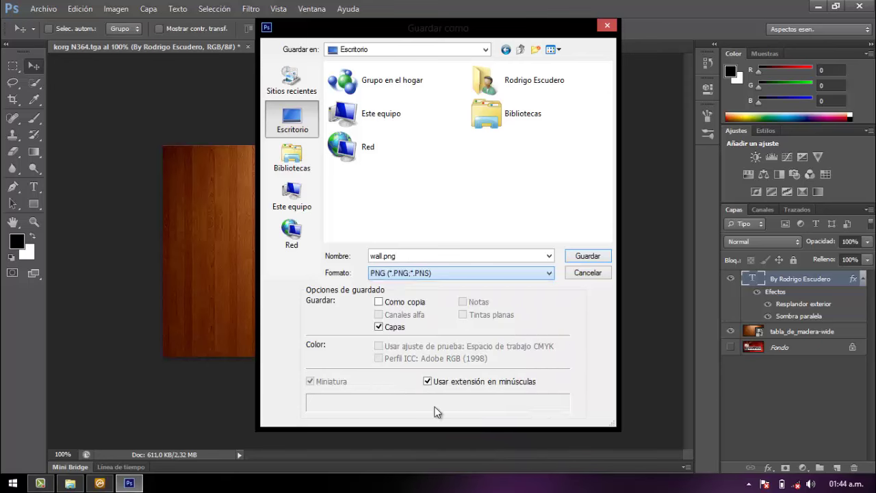
pyautogui.click(579, 259)
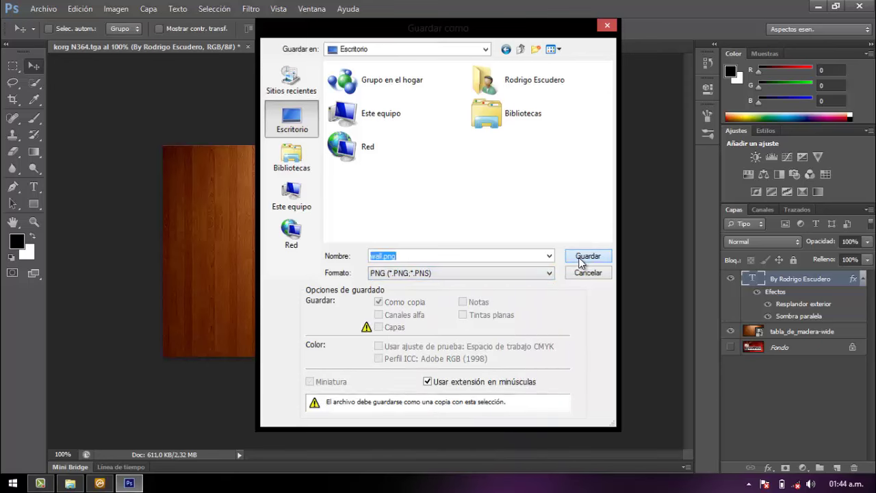
pyautogui.click(466, 152)
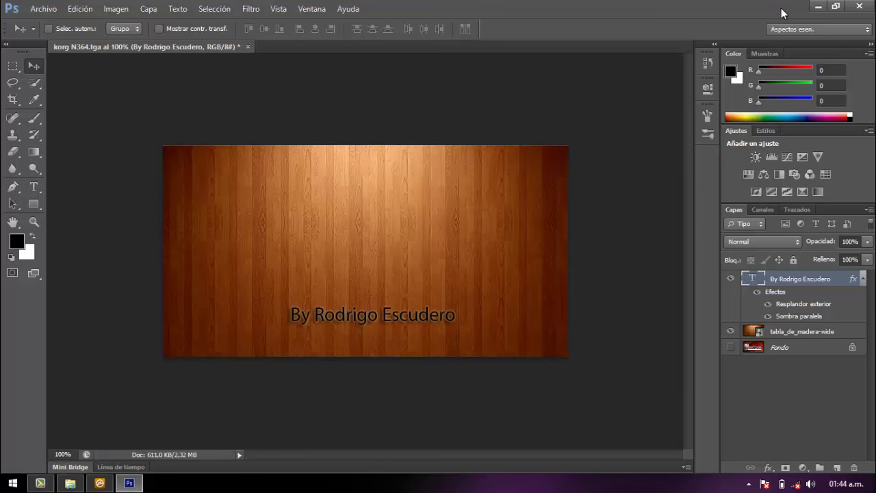
# Switch to Kontakt 5 and open the Instrument Options of the New (default) instrument
pyautogui.click(817, 7)
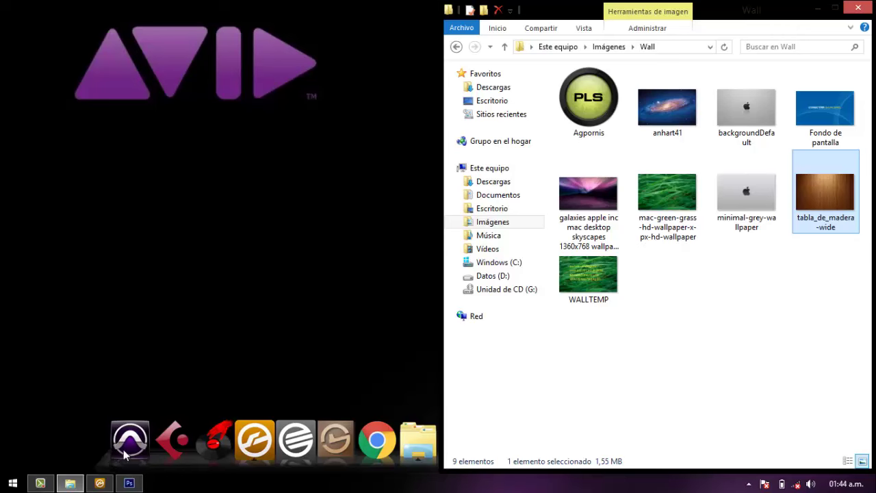
pyautogui.click(106, 484)
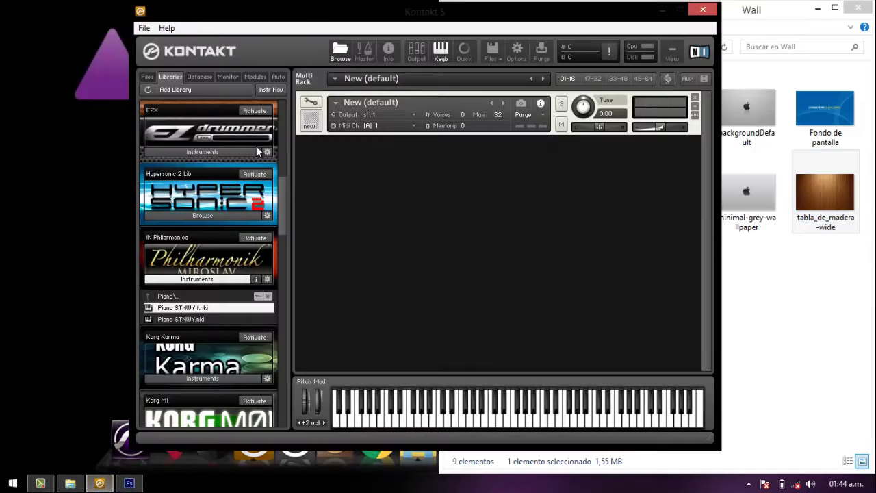
pyautogui.click(311, 101)
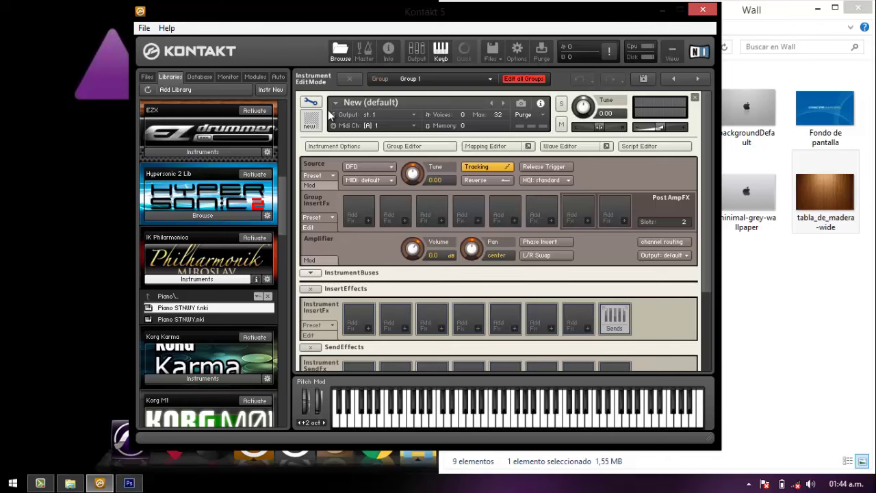
pyautogui.click(334, 148)
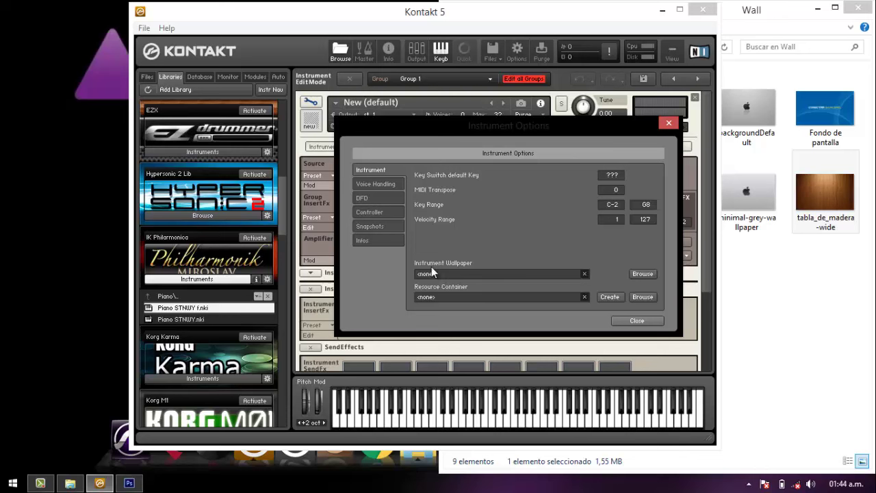
# Set wall.png from the desktop as the instrument wallpaper and leave the instrument's edit mode
pyautogui.click(645, 273)
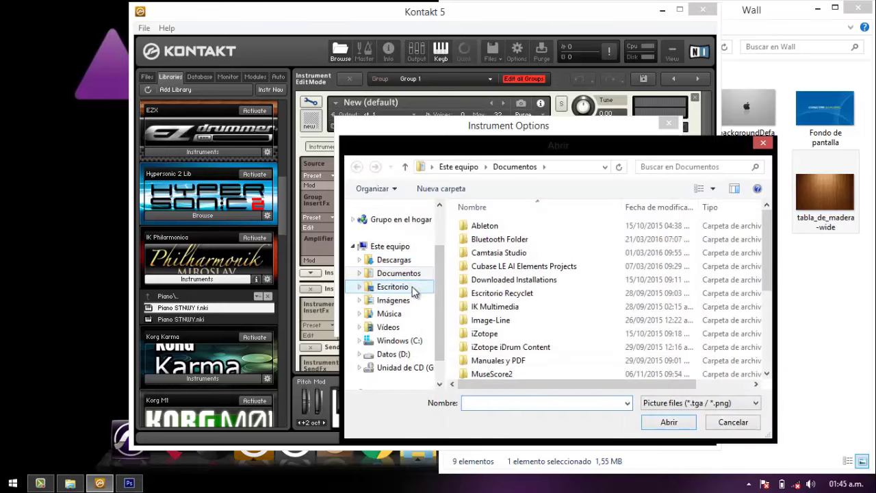
pyautogui.click(401, 287)
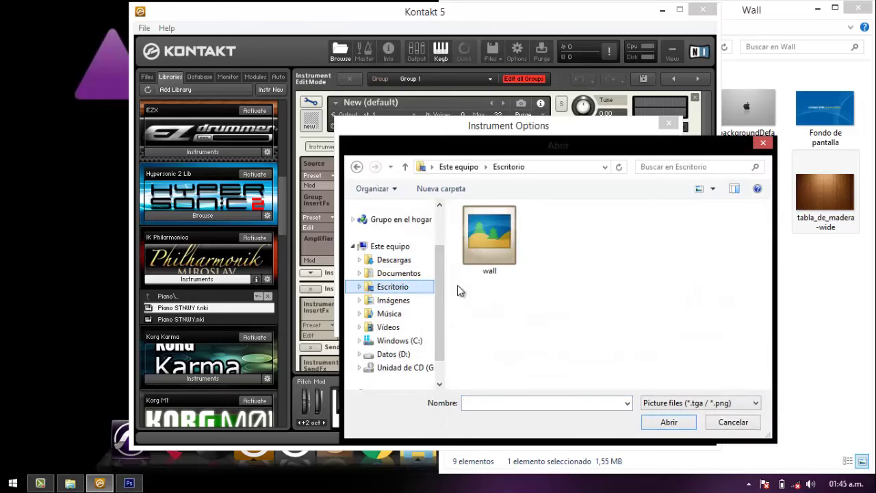
pyautogui.click(496, 269)
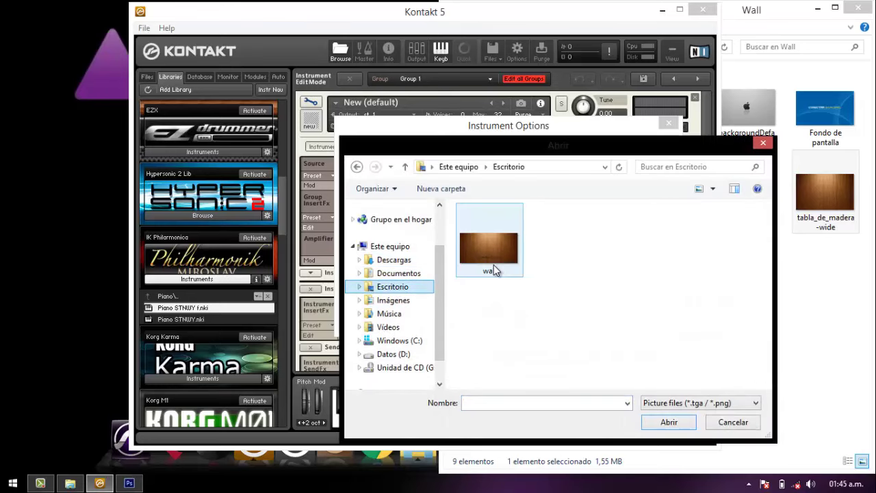
pyautogui.click(677, 422)
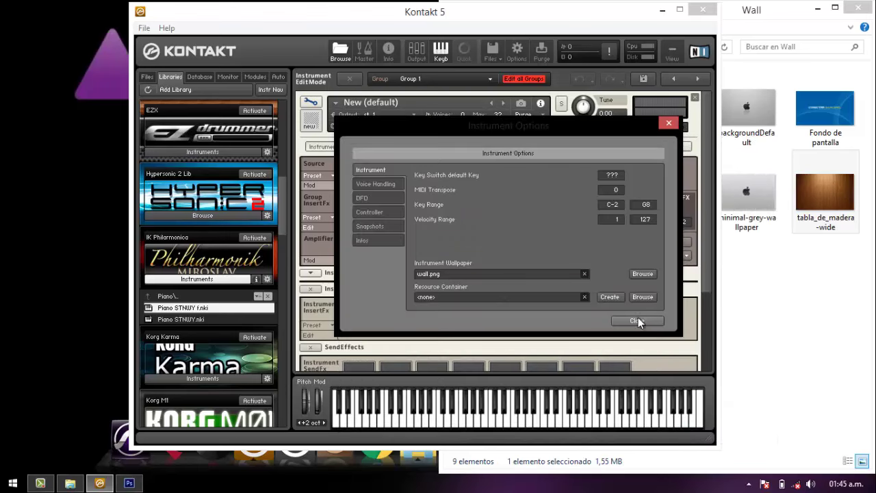
pyautogui.click(635, 321)
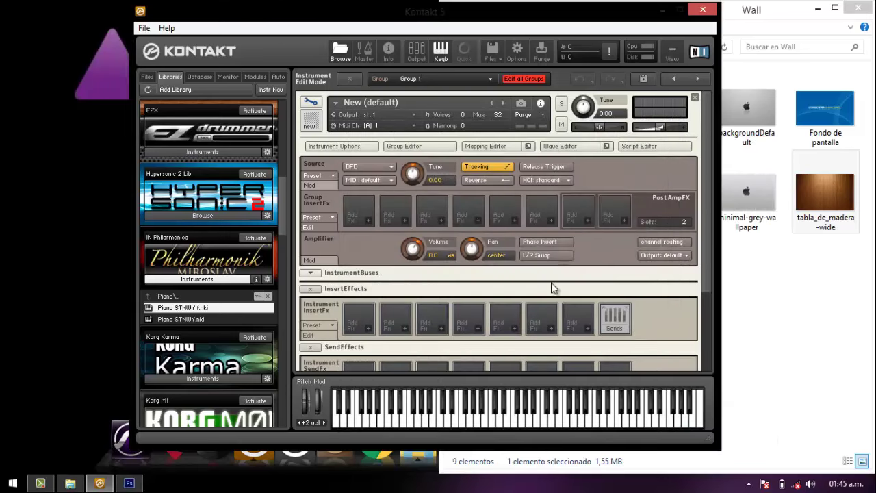
pyautogui.click(314, 109)
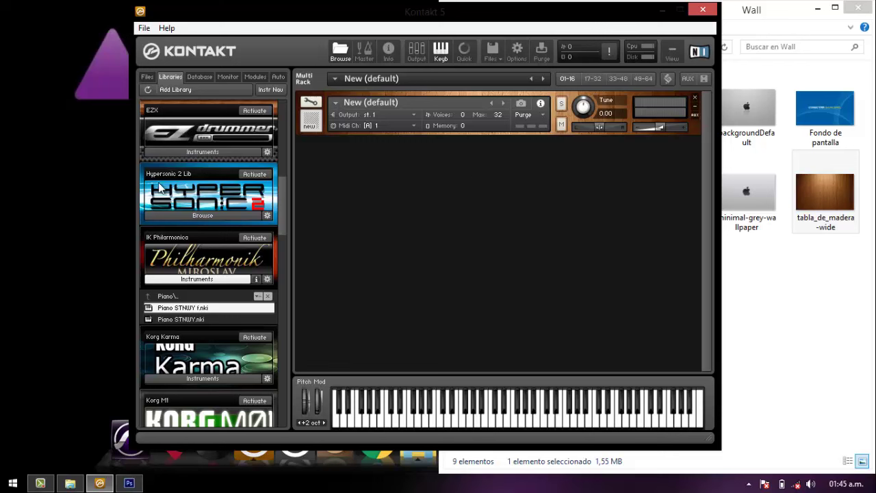
# Load Piano STNWY f.nki from the IK Philharmonica library and open its Script Editor
pyautogui.doubleClick(192, 308)
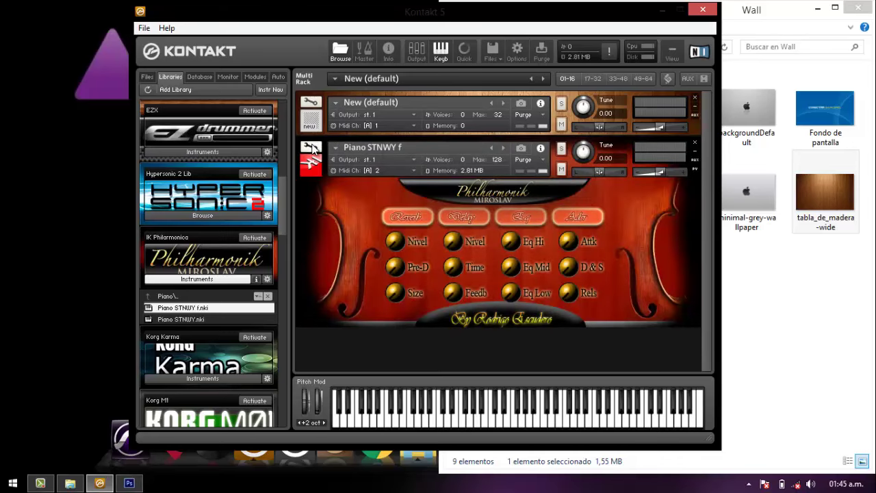
pyautogui.click(311, 148)
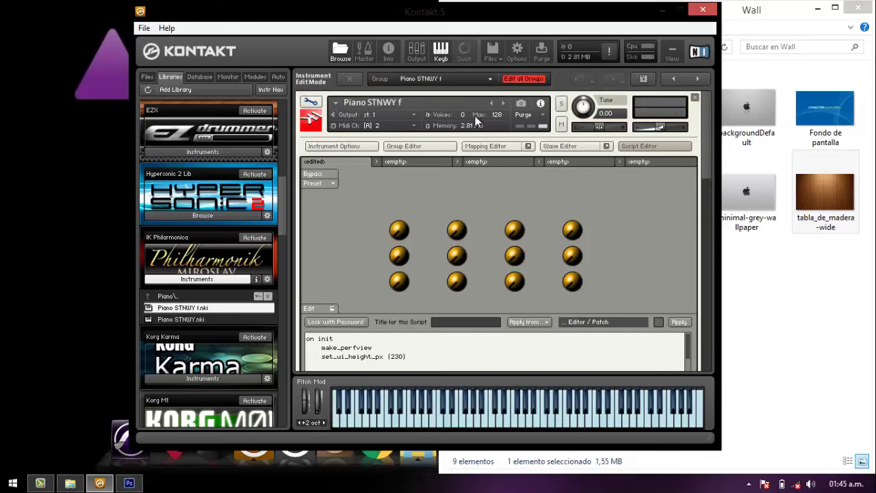
pyautogui.click(650, 148)
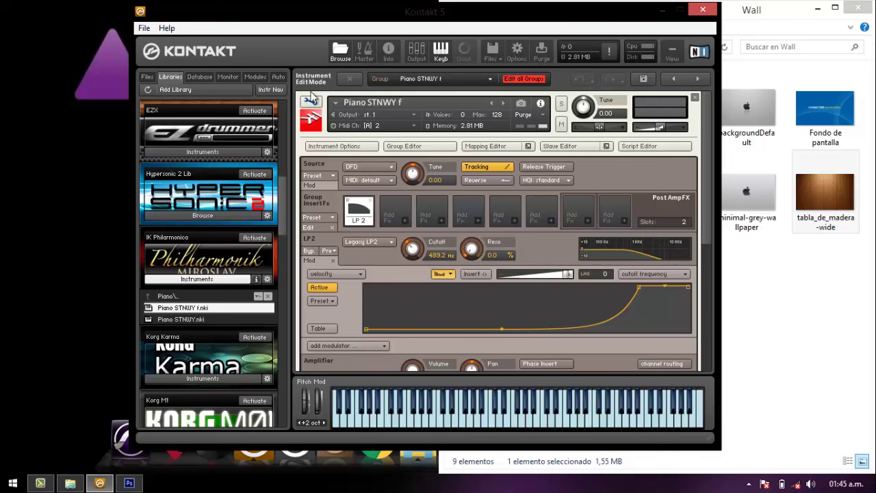
pyautogui.click(645, 146)
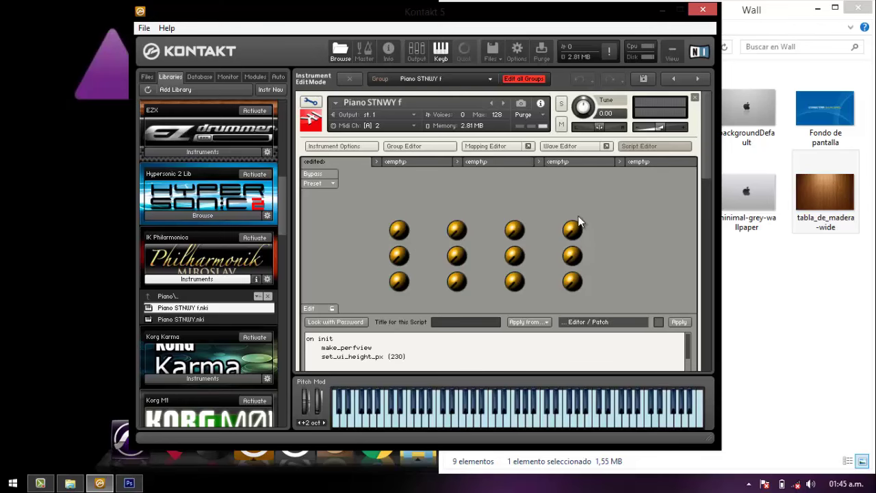
# Examine the piano instrument's script and effects, and select the script's opening lines from "on init" to "set_ui_height_px (230)"
pyautogui.moveTo(704, 163); pyautogui.dragTo(688, 294)
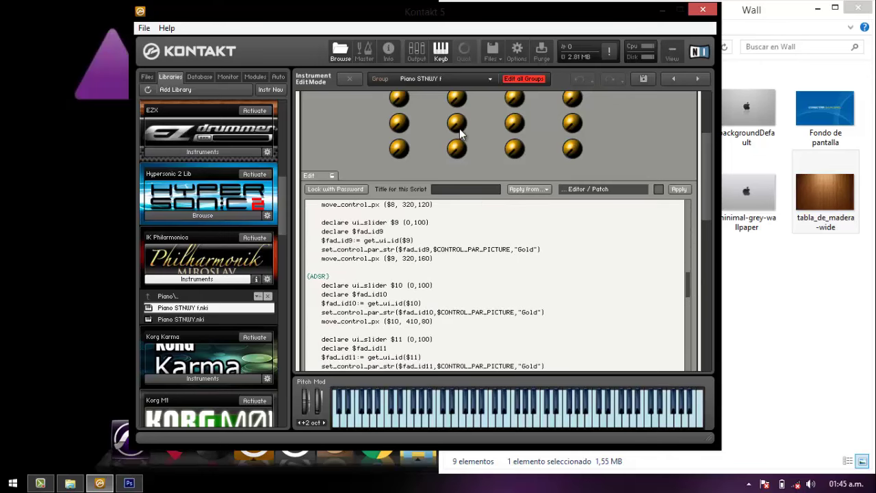
pyautogui.moveTo(688, 288); pyautogui.dragTo(689, 316)
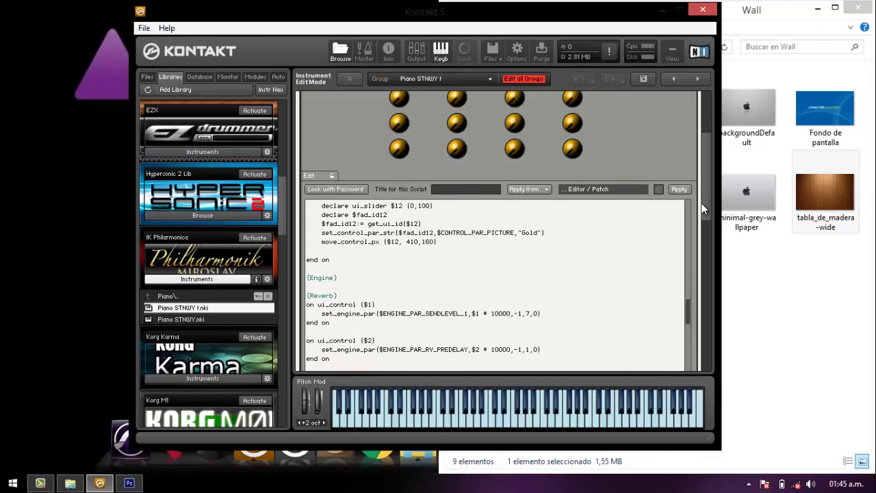
pyautogui.moveTo(704, 203); pyautogui.dragTo(707, 314)
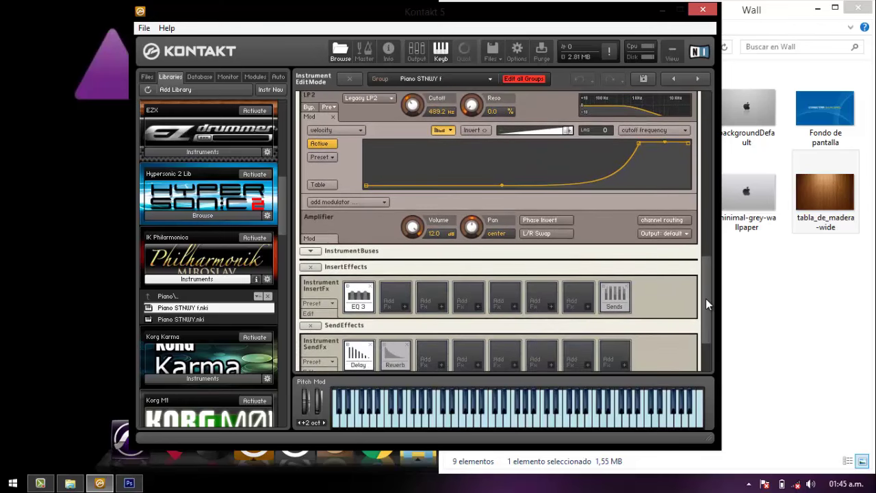
pyautogui.moveTo(703, 263); pyautogui.dragTo(706, 168)
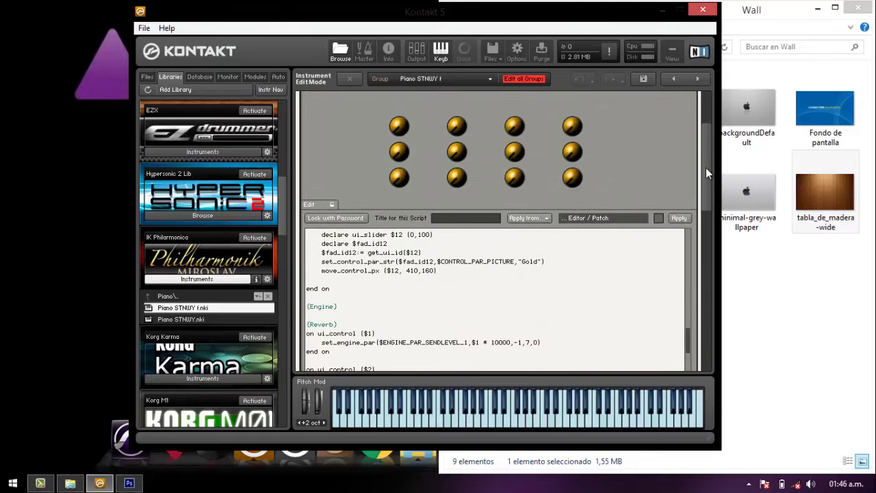
pyautogui.moveTo(689, 346); pyautogui.dragTo(688, 240)
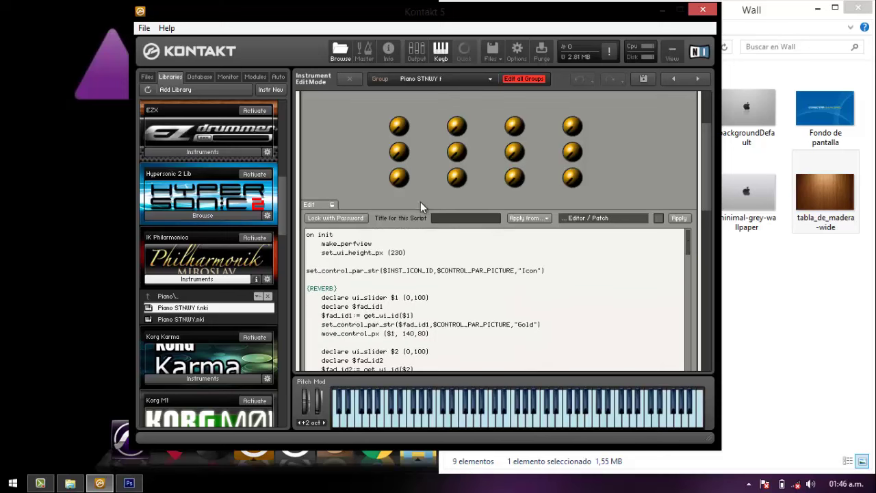
pyautogui.moveTo(303, 232); pyautogui.dragTo(401, 254)
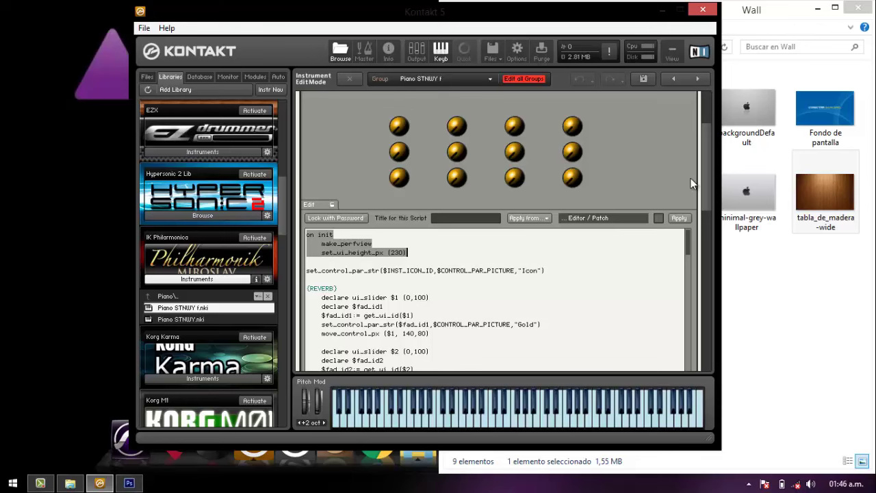
# Switch to editing the New (default) instrument and open the code area of its first empty script slot
pyautogui.click(699, 78)
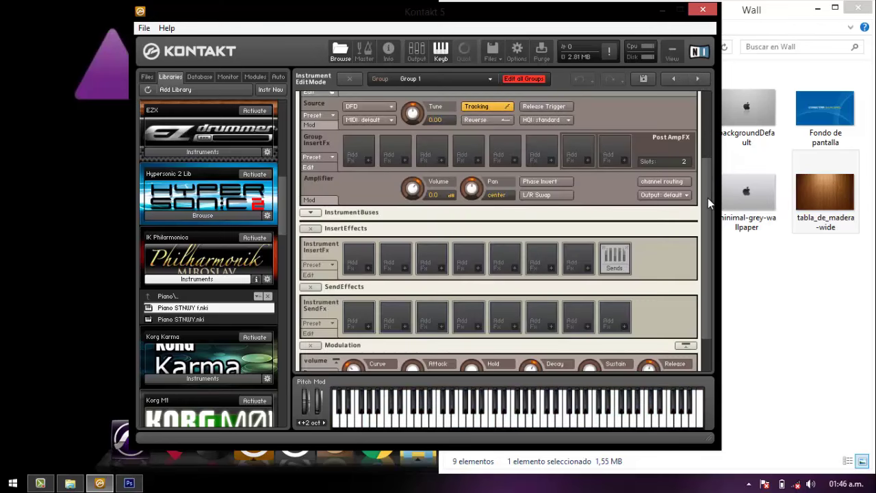
pyautogui.moveTo(708, 198); pyautogui.dragTo(702, 112)
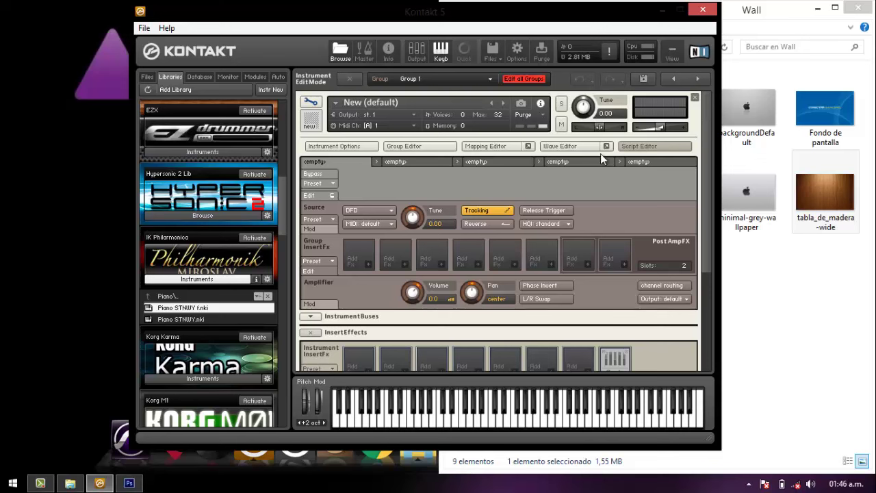
pyautogui.click(311, 197)
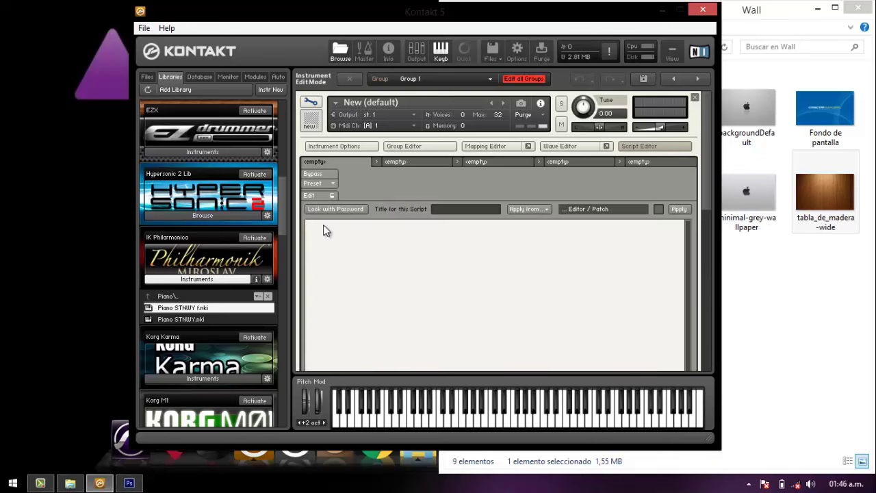